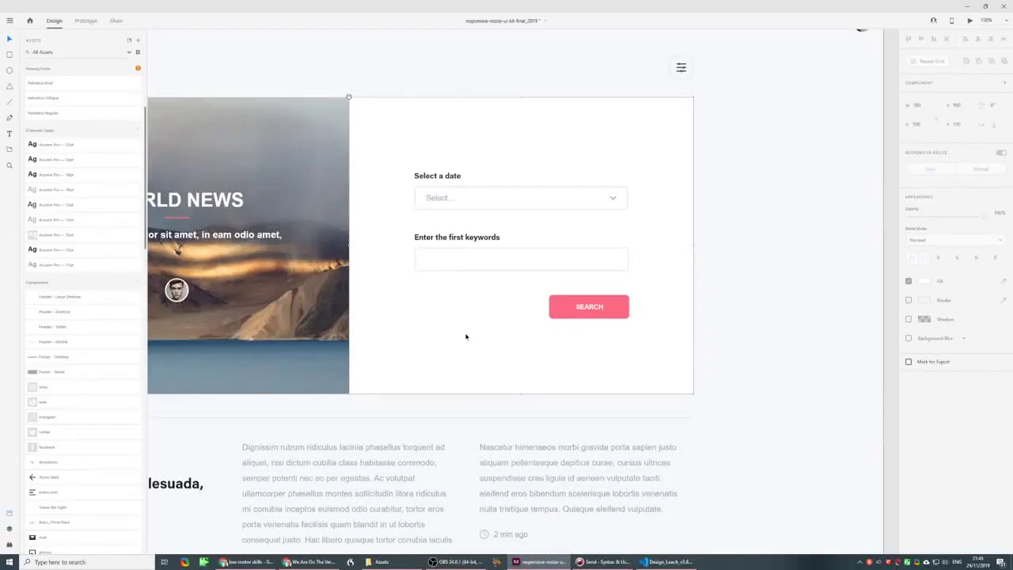
- Select the keywords field and SEARCH button, and right-align them
drag(414, 348, 603, 241)
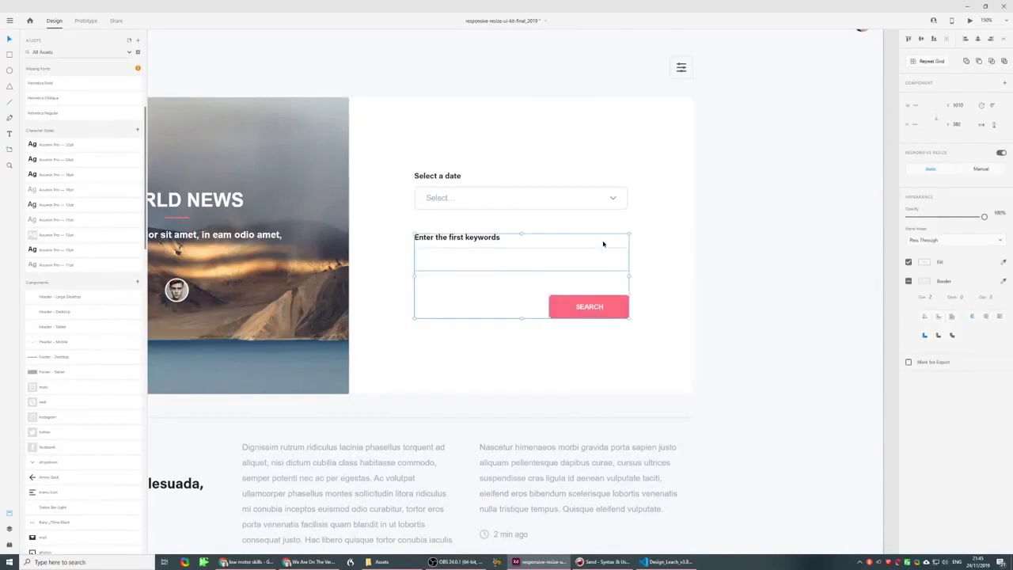
key(ctrl+shift+Left)
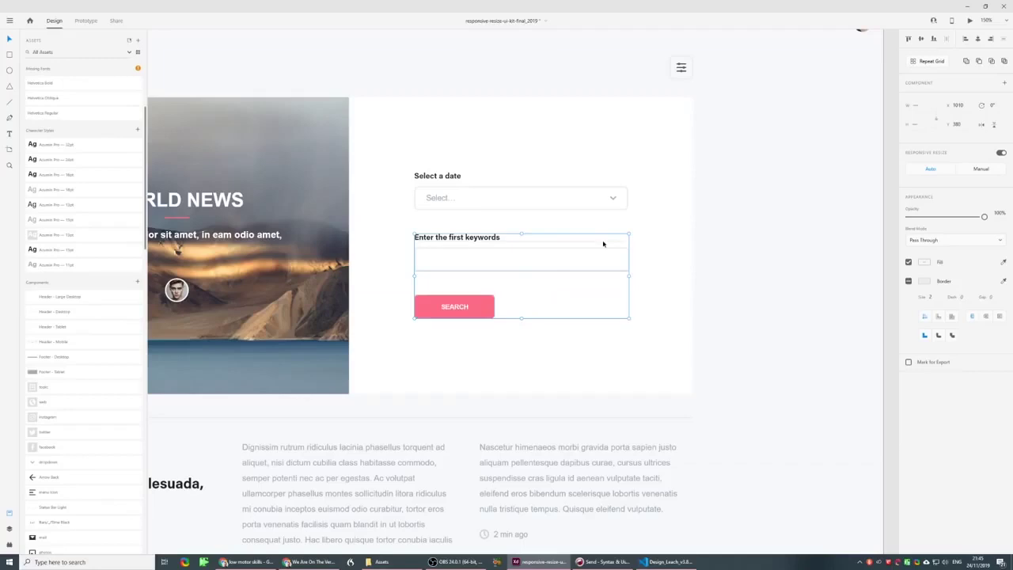
key(ctrl+shift+Right)
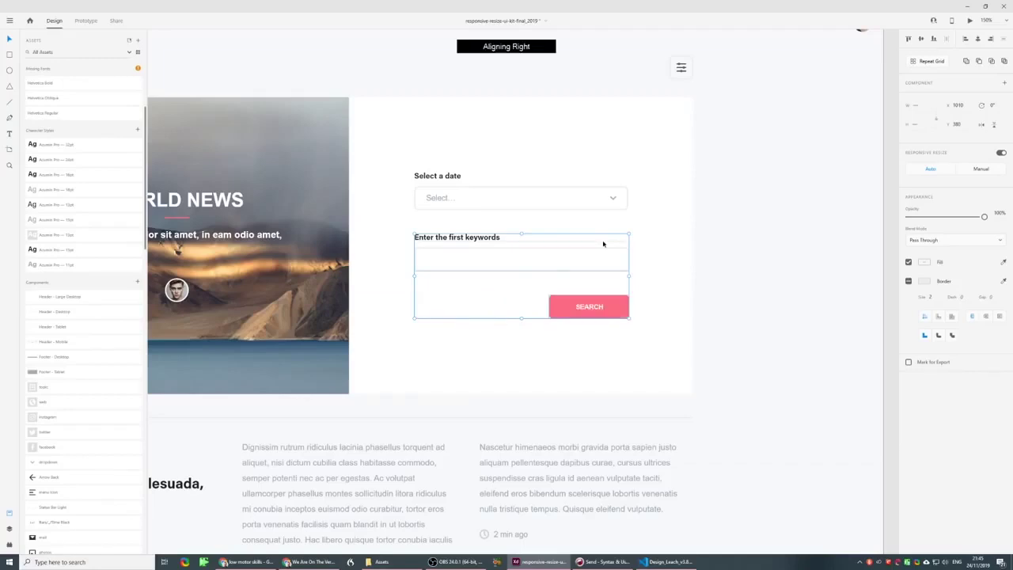
- Add a border to the SEARCH button and start choosing its border colour
click(618, 306)
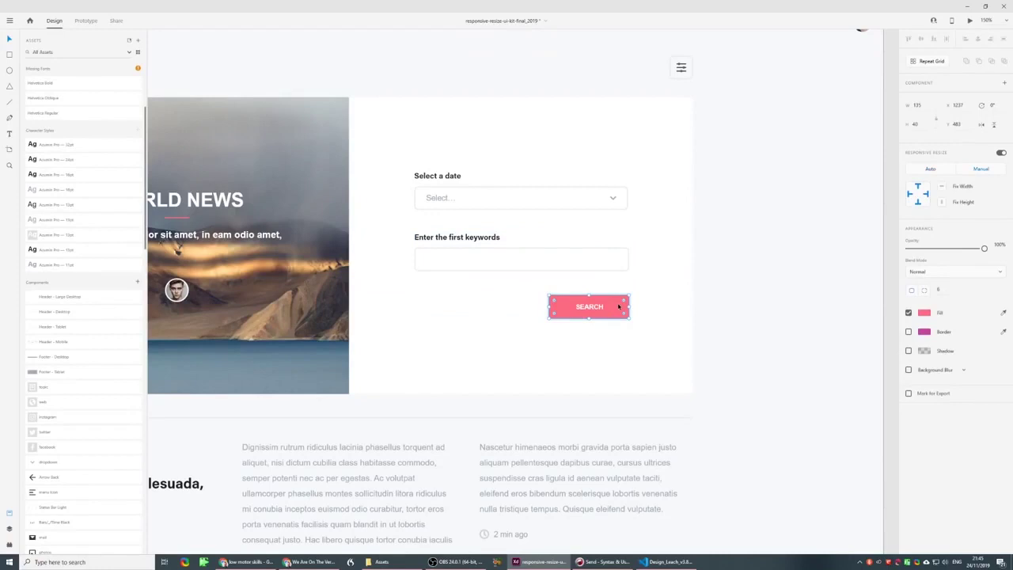
key(ctrl+b)
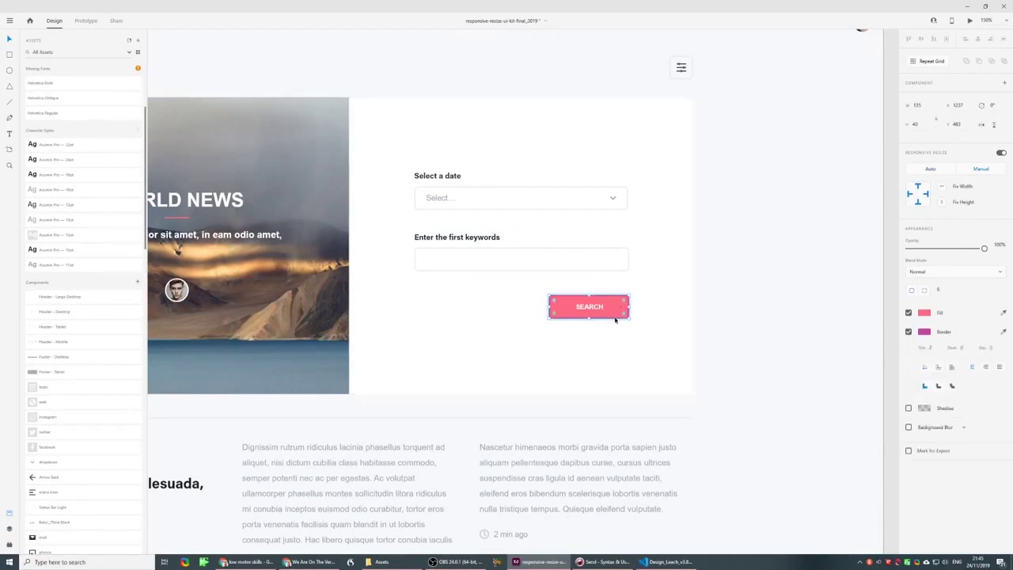
key(ctrl+shift+b)
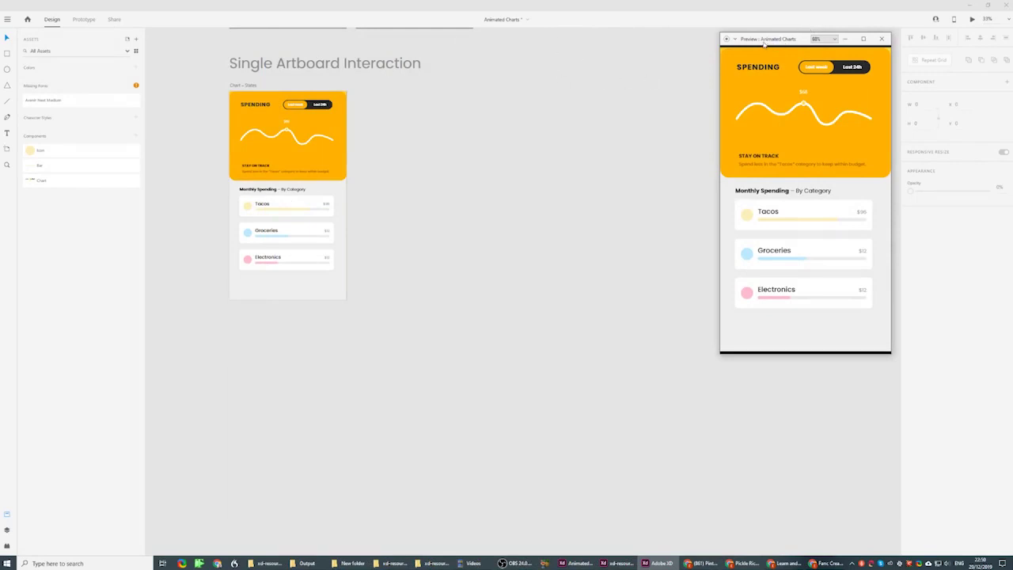
- Zoom into the spending chart artboard and switch the preview chart to Last week, then Last 24h
click(483, 138)
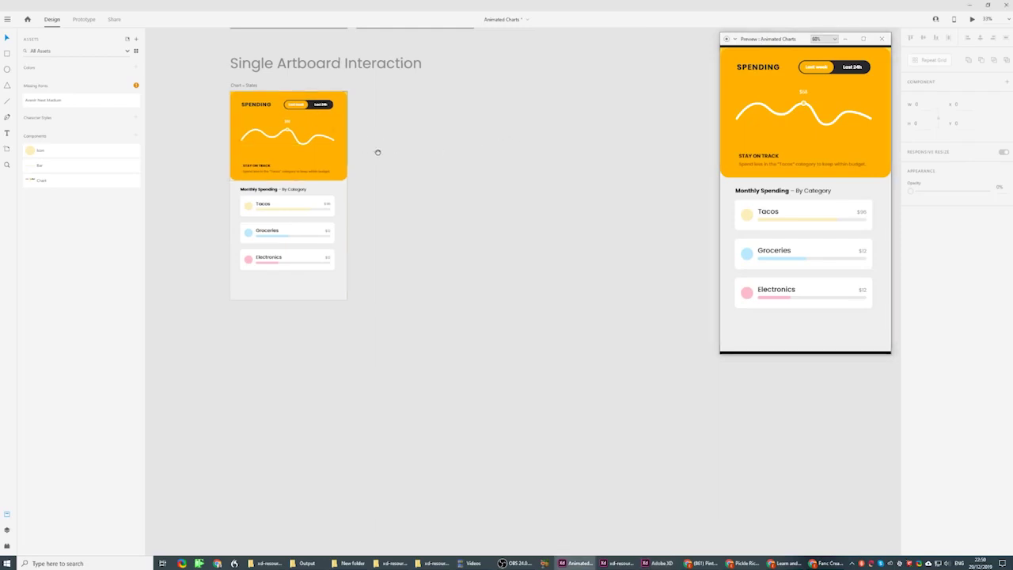
drag(333, 131, 591, 196)
scroll(545, 189, up, 3)
scroll(545, 188, up, 2)
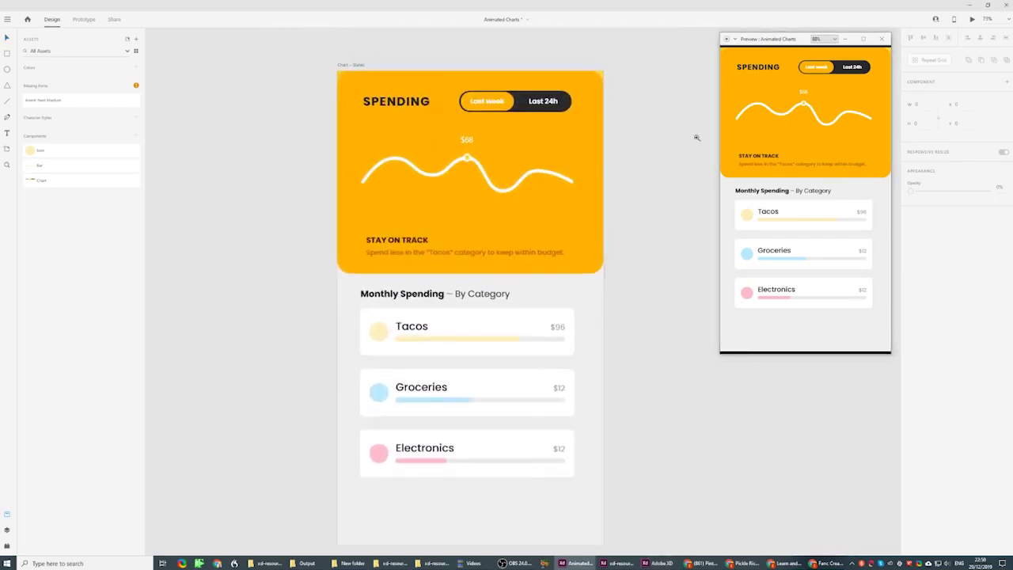
click(817, 67)
click(823, 70)
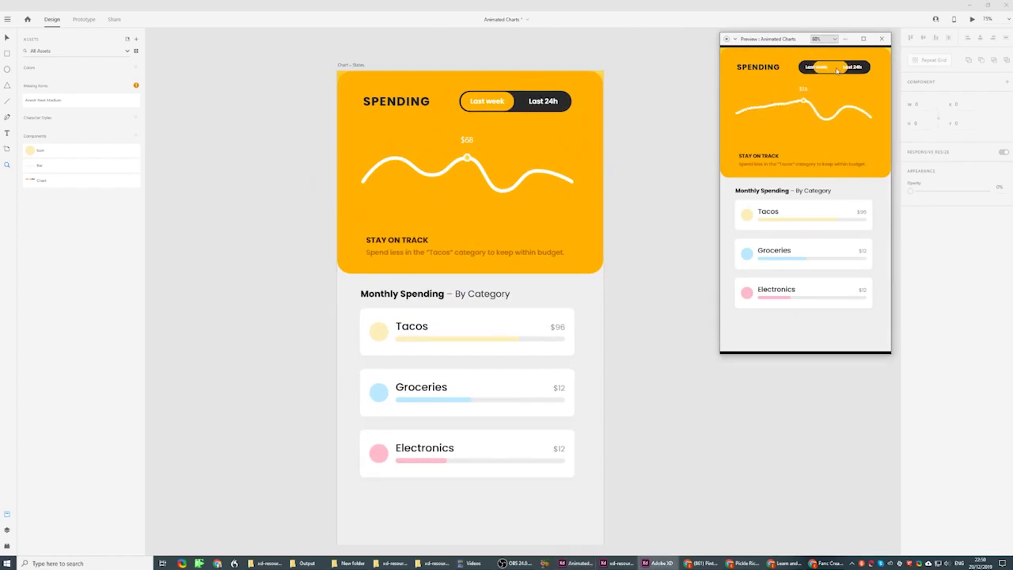